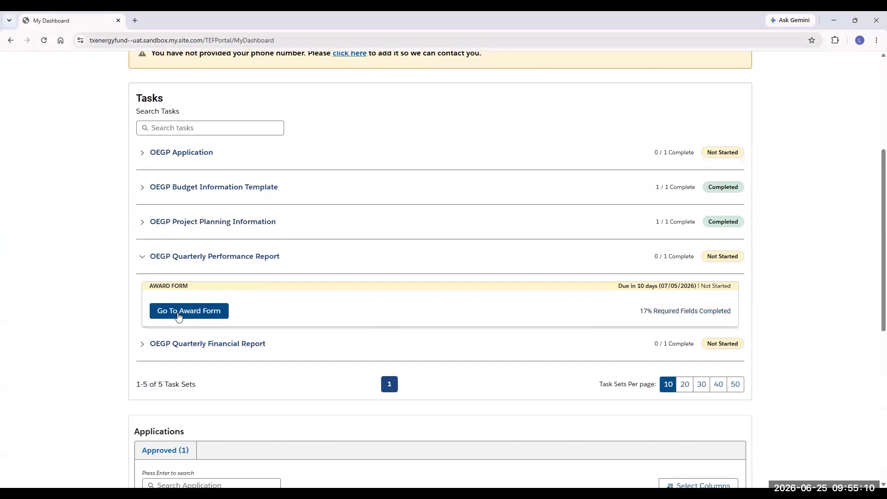
Open the award form for the OEGP Quarterly Performance Report task and go to its Quarterly Performance Report section.
{"action": "left_click", "coordinate": [181, 312]}
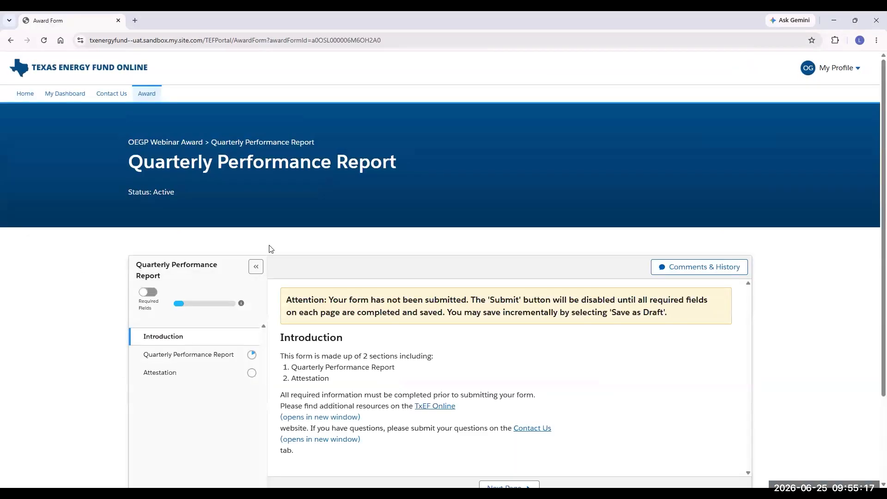
{"action": "scroll", "coordinate": [271, 249], "scroll_direction": "down", "scroll_amount": 3}
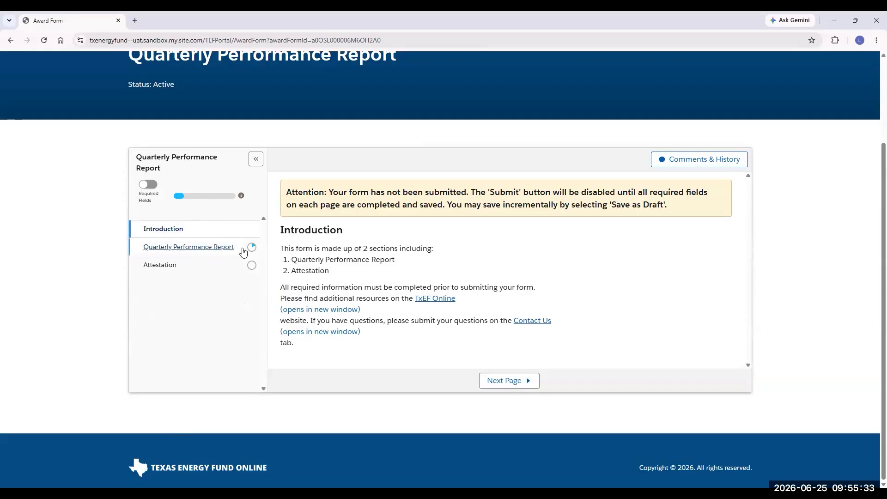
{"action": "mouse_move", "coordinate": [253, 249]}
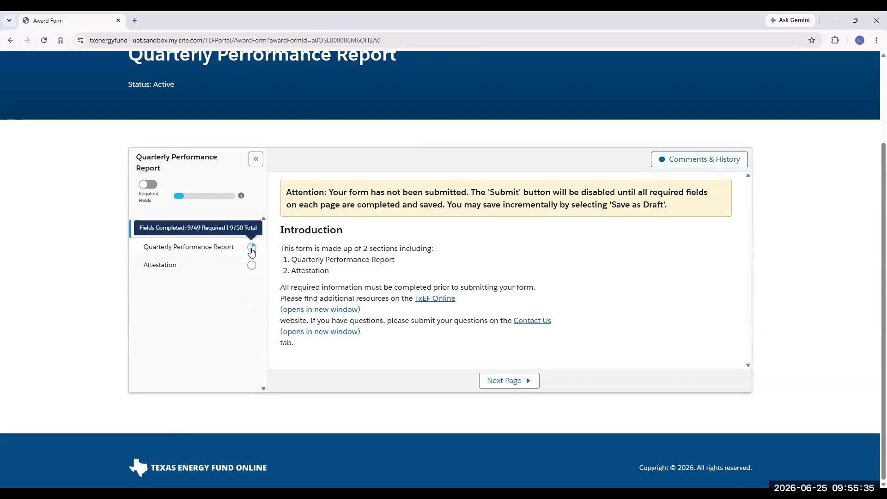
{"action": "left_click", "coordinate": [221, 258]}
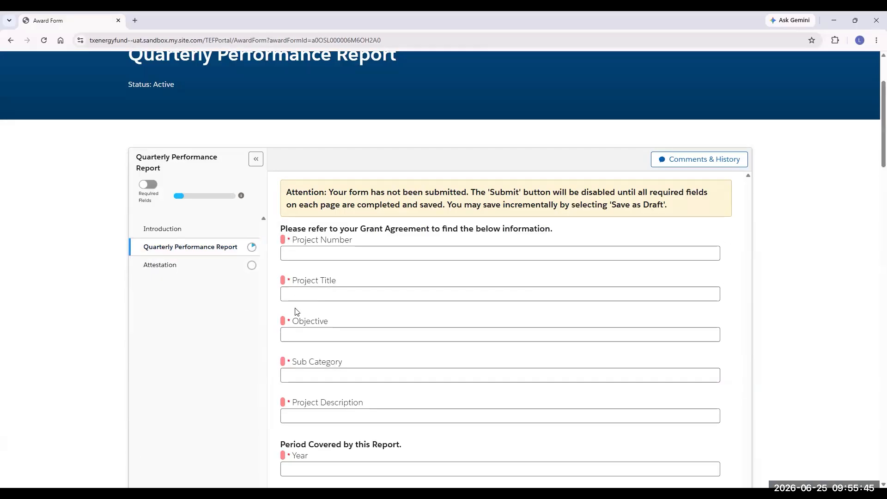
Look over the project and reporting period fields, revisit the Introduction, and return to the Quarterly Performance Report page.
{"action": "scroll", "coordinate": [296, 311], "scroll_direction": "down", "scroll_amount": 1}
{"action": "scroll", "coordinate": [296, 310], "scroll_direction": "down", "scroll_amount": 2}
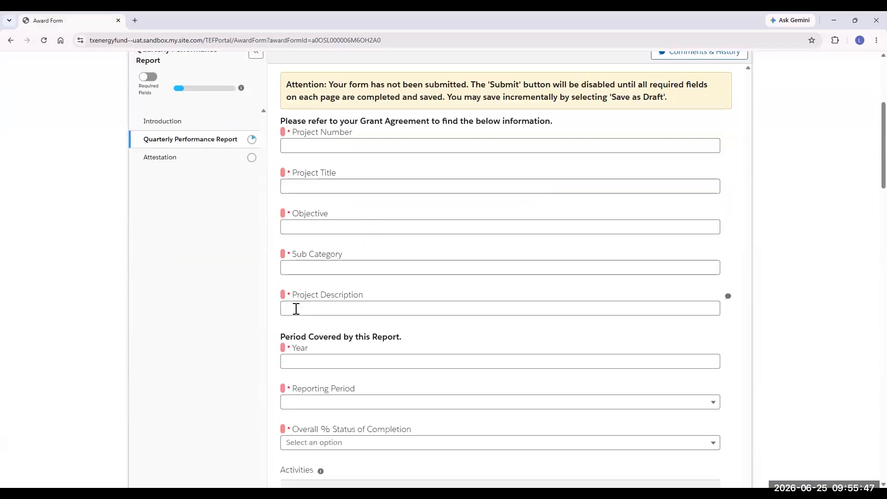
{"action": "scroll", "coordinate": [296, 308], "scroll_direction": "down", "scroll_amount": 3}
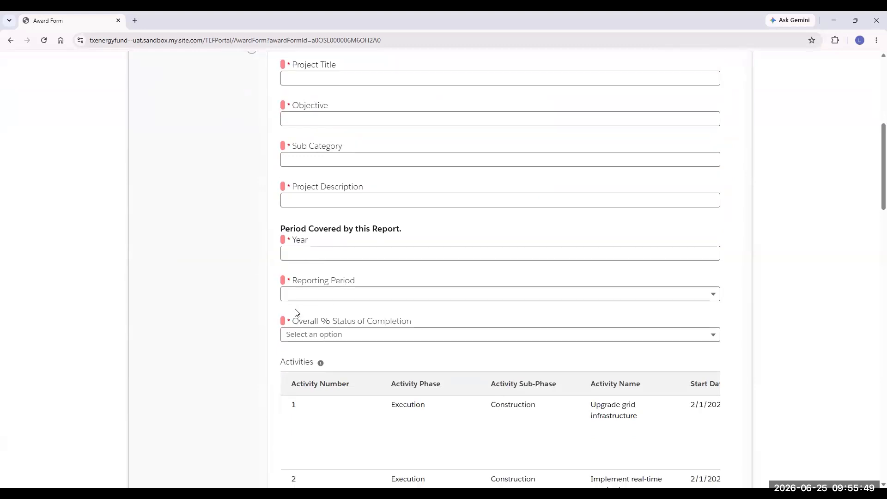
{"action": "scroll", "coordinate": [297, 312], "scroll_direction": "up", "scroll_amount": 3}
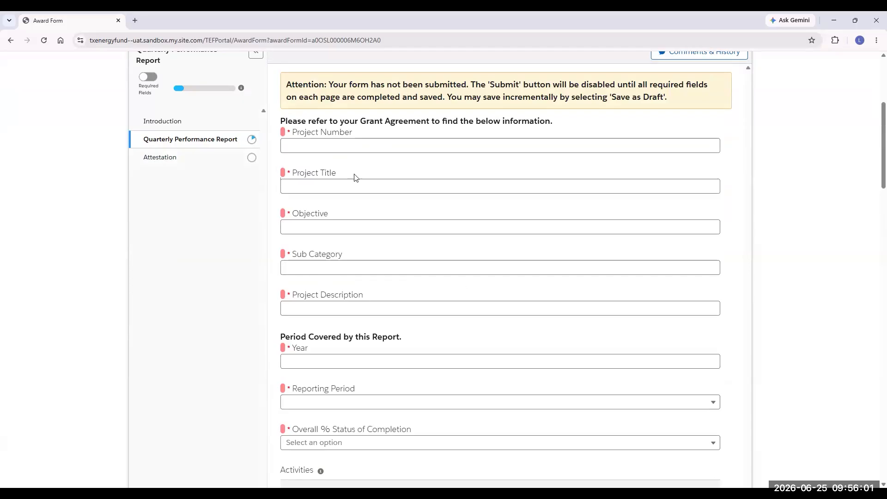
{"action": "left_click", "coordinate": [155, 121]}
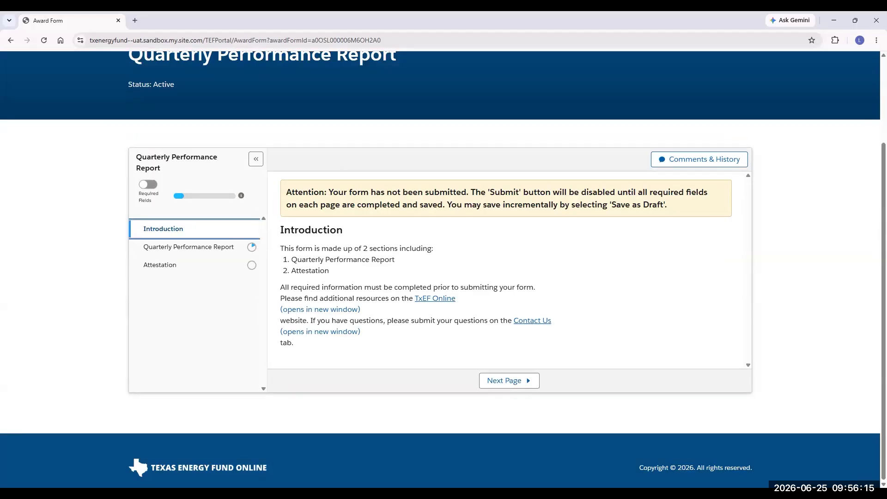
{"action": "left_click", "coordinate": [506, 380]}
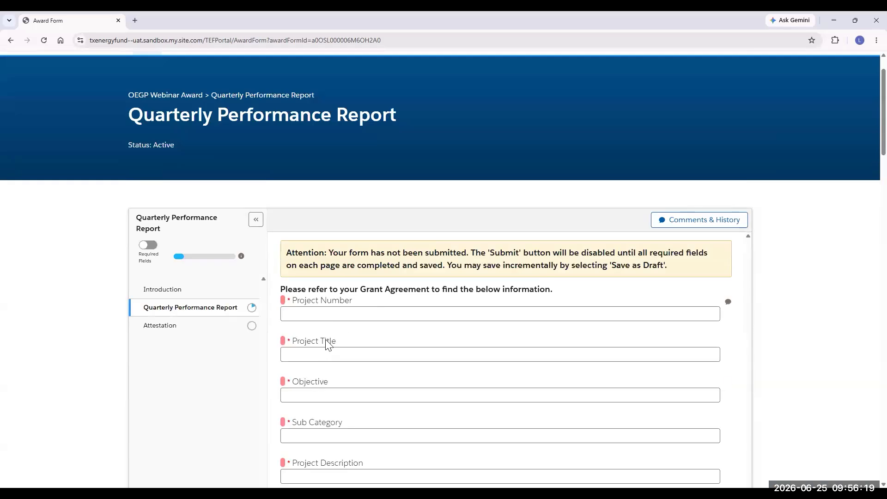
Enter 101.01 as the Project Number and Test as both the Project Title and the Objective.
{"action": "scroll", "coordinate": [351, 419], "scroll_direction": "down", "scroll_amount": 2}
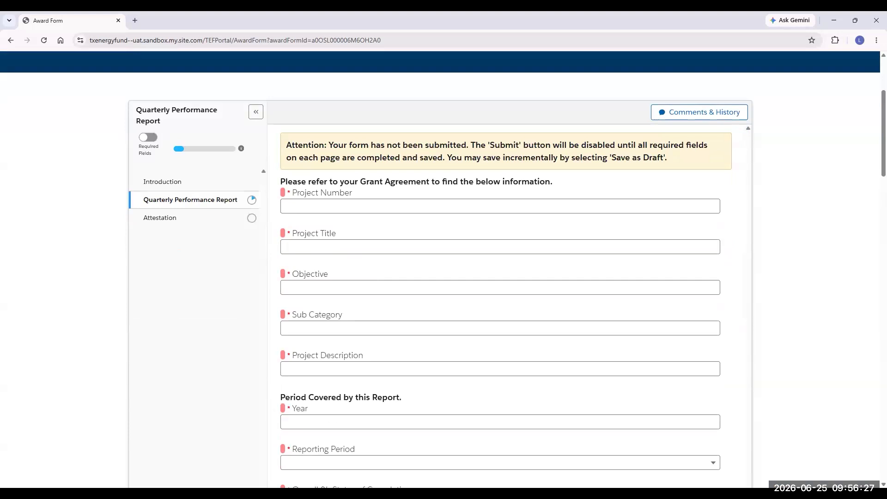
{"action": "left_click", "coordinate": [325, 207]}
{"action": "type", "text": "101.01"}
{"action": "key", "text": "Tab"}
{"action": "key", "text": "Tab"}
{"action": "type", "text": "Test"}
{"action": "key", "text": "Tab"}
{"action": "key", "text": "Tab"}
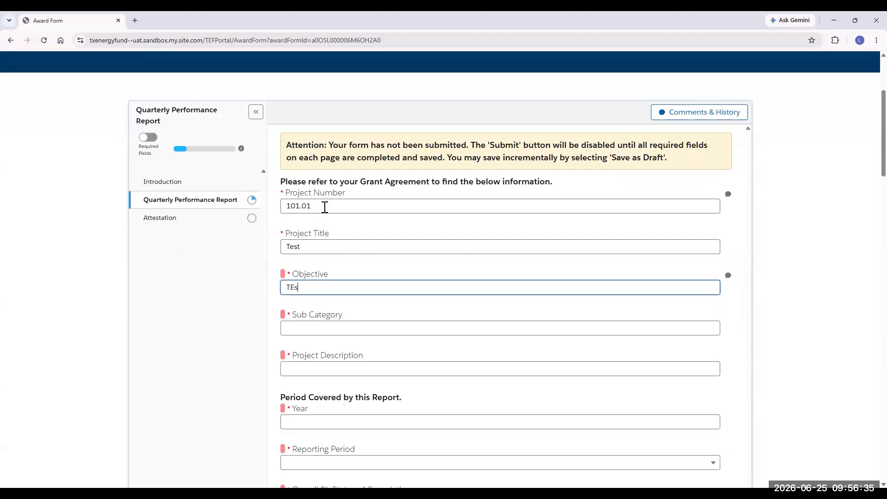
{"action": "key", "text": "Tab"}
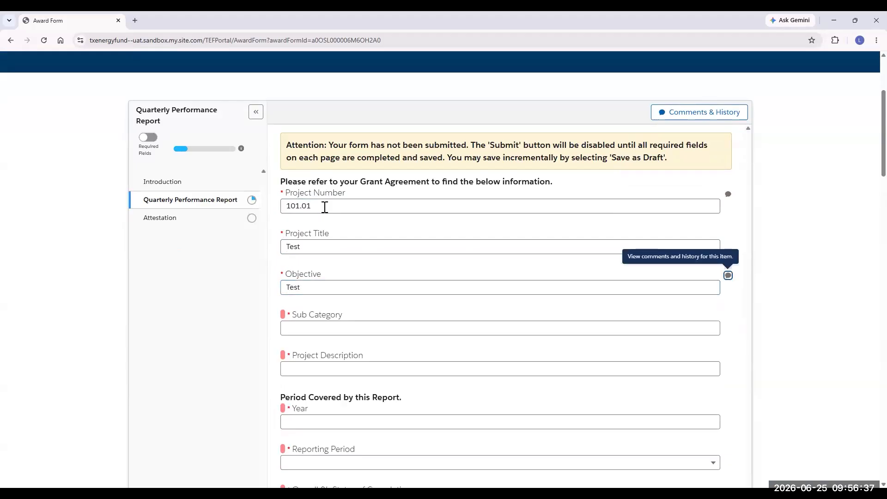
Fill in both the Sub Category and the Project Description with Test.
{"action": "key", "text": "Tab"}
{"action": "type", "text": "TE"}
{"action": "key", "text": "Tab"}
{"action": "key", "text": "Tab"}
{"action": "type", "text": "Test"}
{"action": "key", "text": "Tab"}
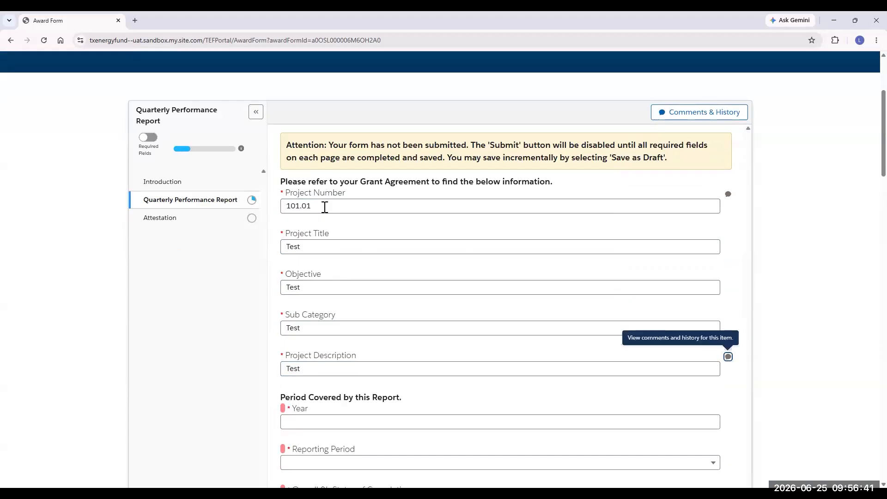
Set the period covered by the report to Year 2026 and Reporting Period to Period 1.
{"action": "key", "text": "Tab"}
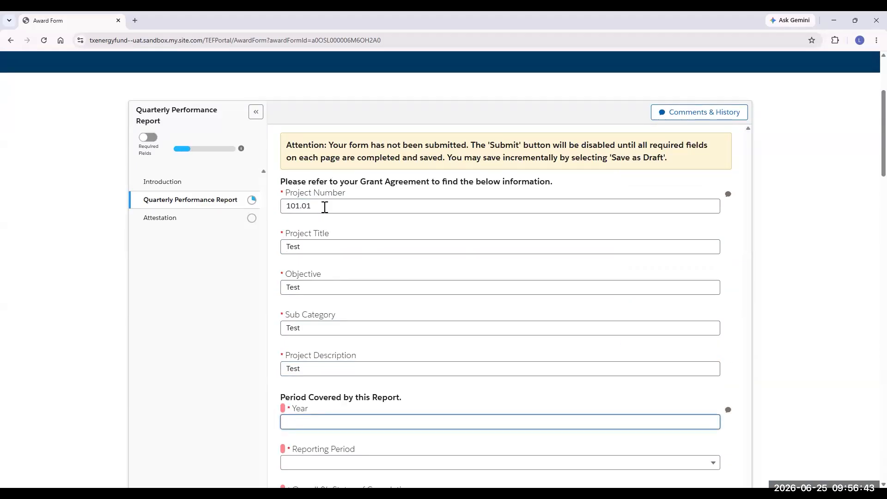
{"action": "scroll", "coordinate": [223, 361], "scroll_direction": "down", "scroll_amount": 2}
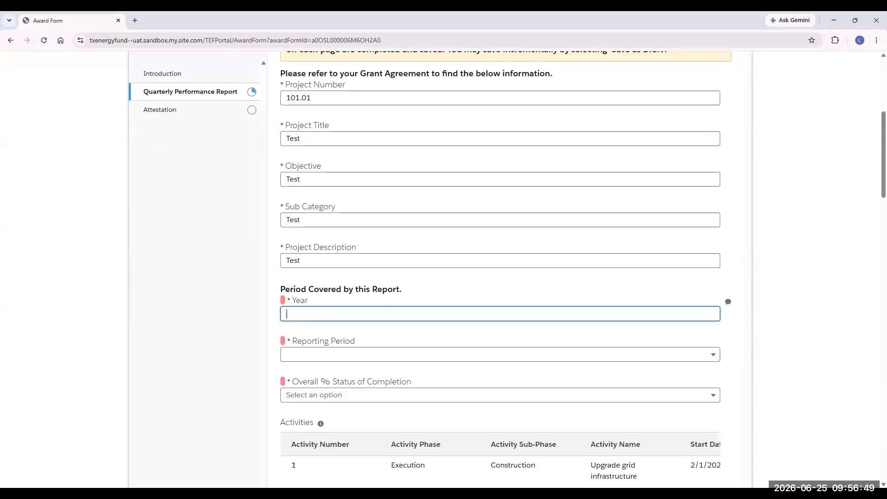
{"action": "type", "text": "6"}
{"action": "key", "text": "Tab"}
{"action": "key", "text": "Tab"}
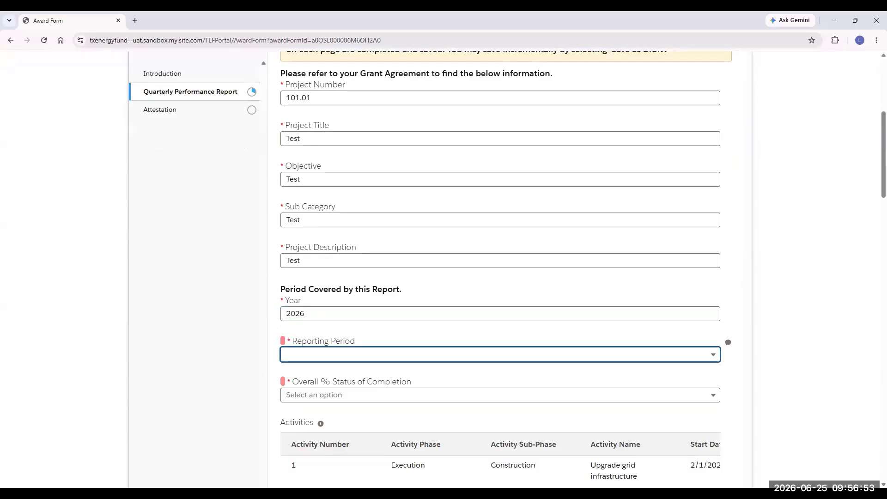
{"action": "left_click", "coordinate": [324, 358]}
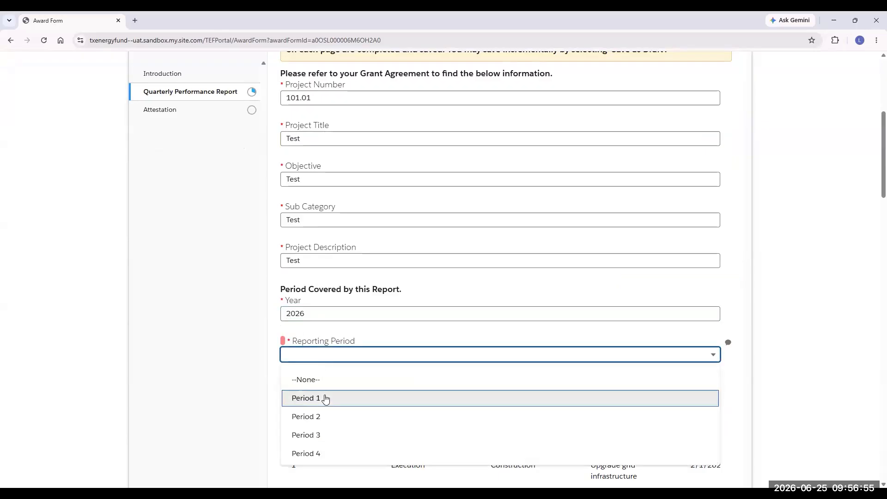
{"action": "left_click", "coordinate": [323, 398]}
{"action": "left_click", "coordinate": [205, 377]}
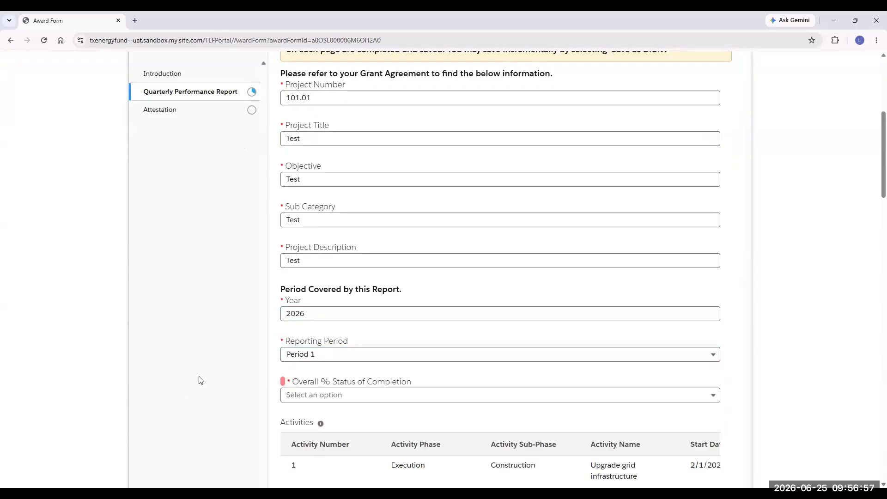
Set the Overall % Status of Completion to 10%.
{"action": "scroll", "coordinate": [201, 374], "scroll_direction": "down", "scroll_amount": 2}
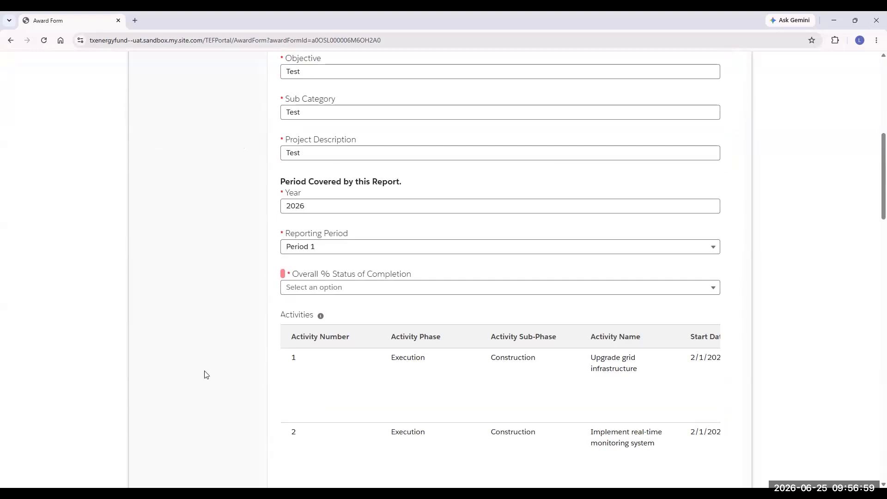
{"action": "scroll", "coordinate": [252, 205], "scroll_direction": "down", "scroll_amount": 2}
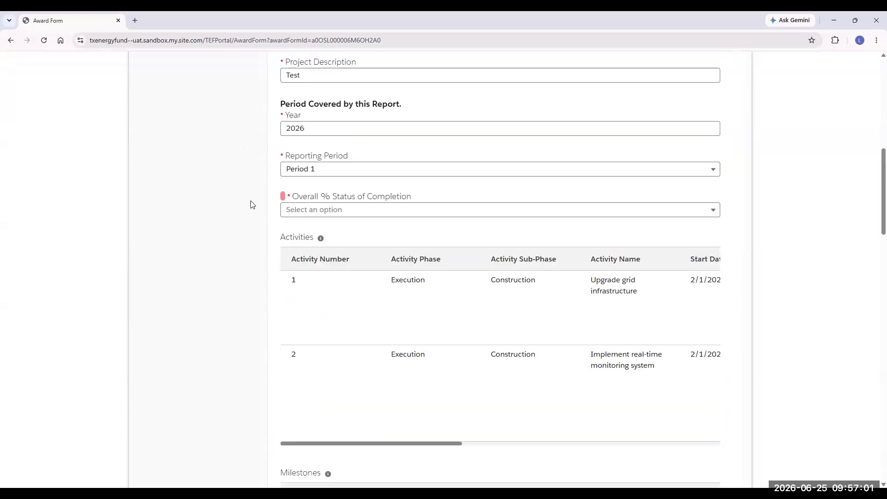
{"action": "scroll", "coordinate": [252, 204], "scroll_direction": "down", "scroll_amount": 1}
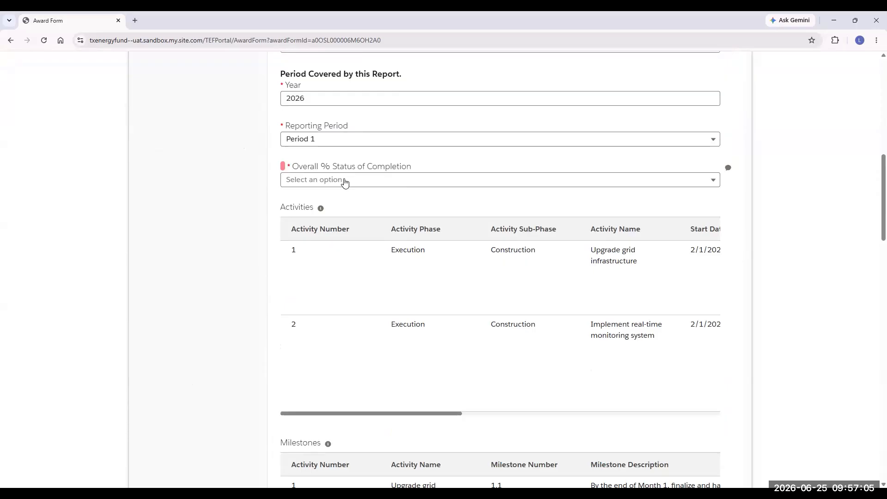
{"action": "left_click", "coordinate": [344, 183]}
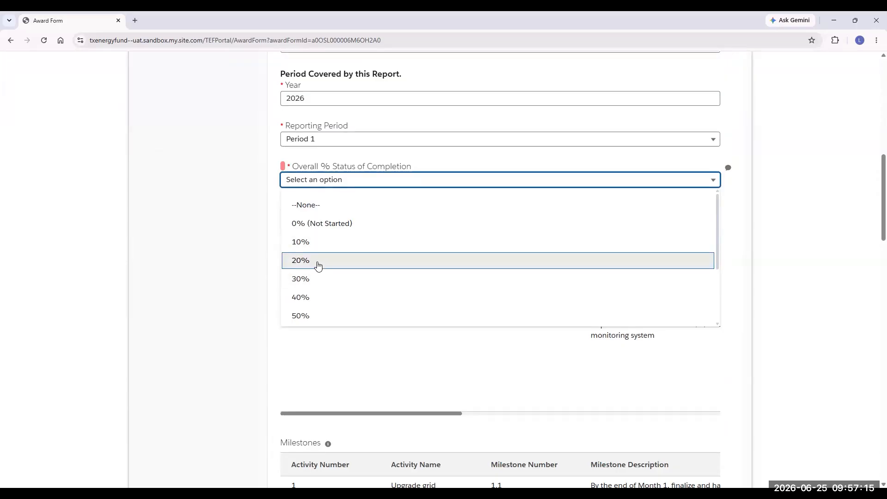
{"action": "left_click", "coordinate": [310, 244]}
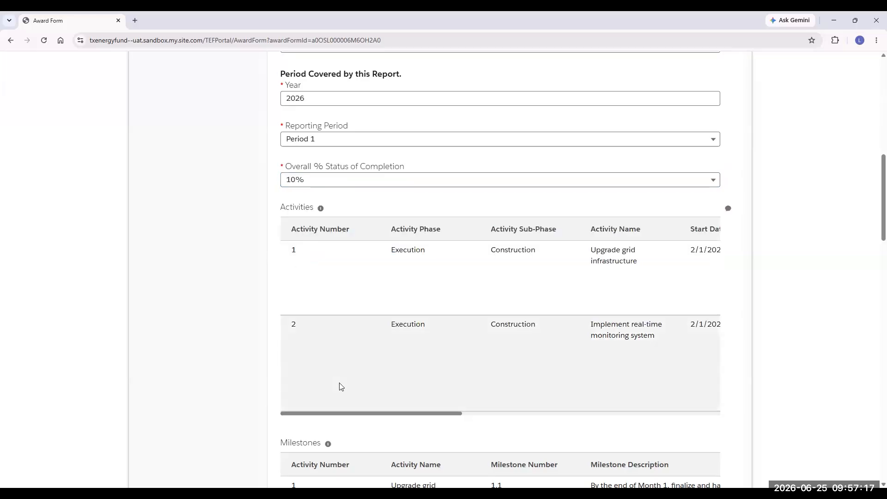
Save the partially completed Quarterly Performance Report as a draft.
{"action": "left_click_drag", "start_coordinate": [362, 415], "coordinate": [287, 413]}
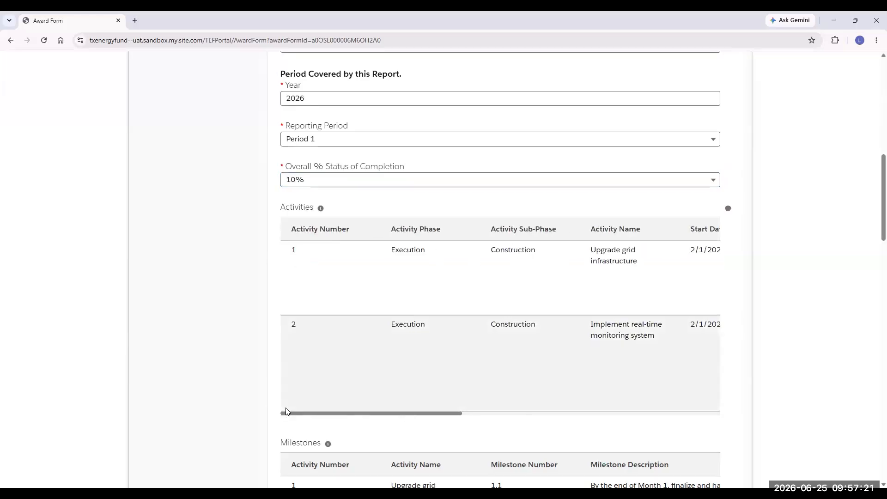
{"action": "scroll", "coordinate": [213, 248], "scroll_direction": "down", "scroll_amount": 2}
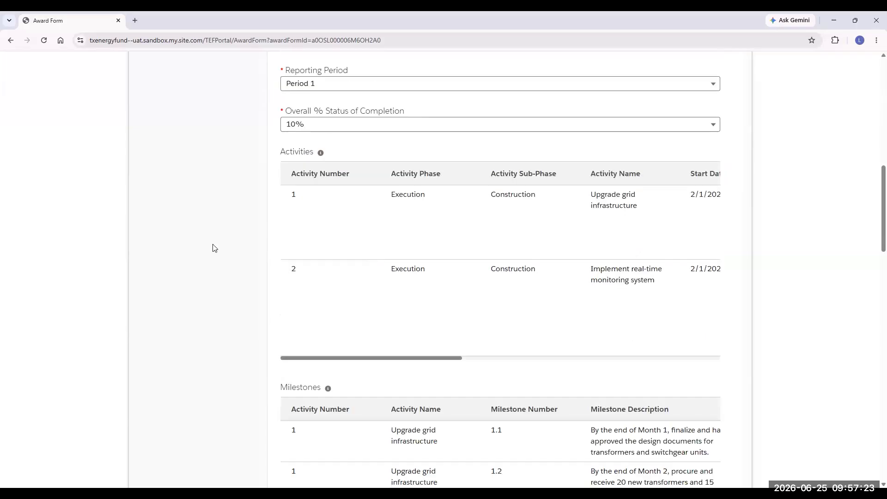
{"action": "scroll", "coordinate": [213, 249], "scroll_direction": "down", "scroll_amount": 12}
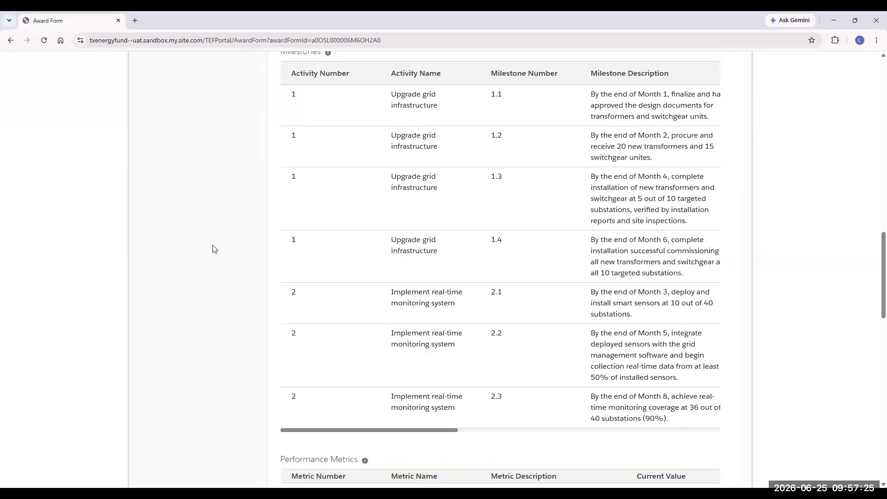
{"action": "scroll", "coordinate": [215, 262], "scroll_direction": "down", "scroll_amount": 8}
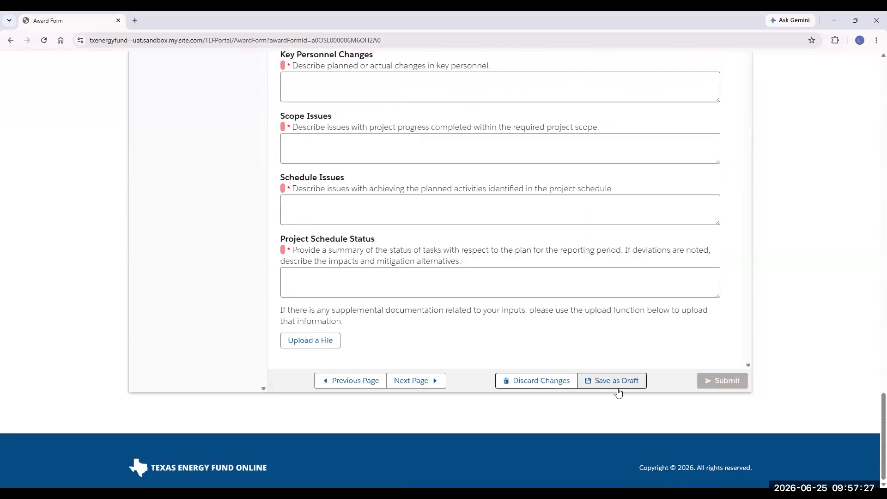
{"action": "left_click", "coordinate": [619, 390]}
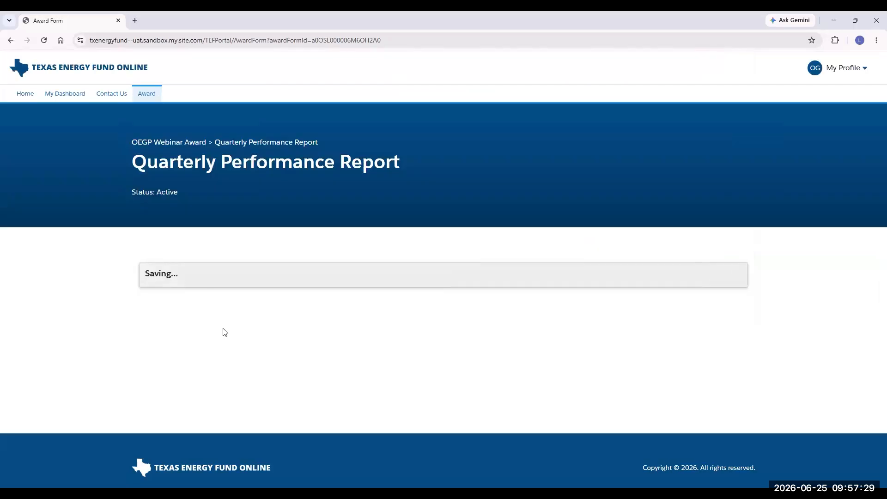
In the Activities table, set activity 1's Percentage Completion to 10% and its Narrative to Test.
{"action": "scroll", "coordinate": [256, 369], "scroll_direction": "down", "scroll_amount": 2}
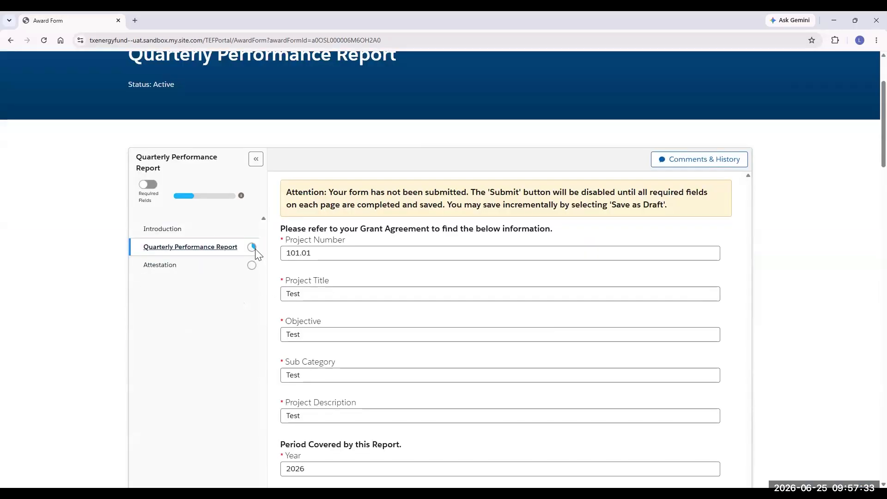
{"action": "scroll", "coordinate": [276, 337], "scroll_direction": "down", "scroll_amount": 9}
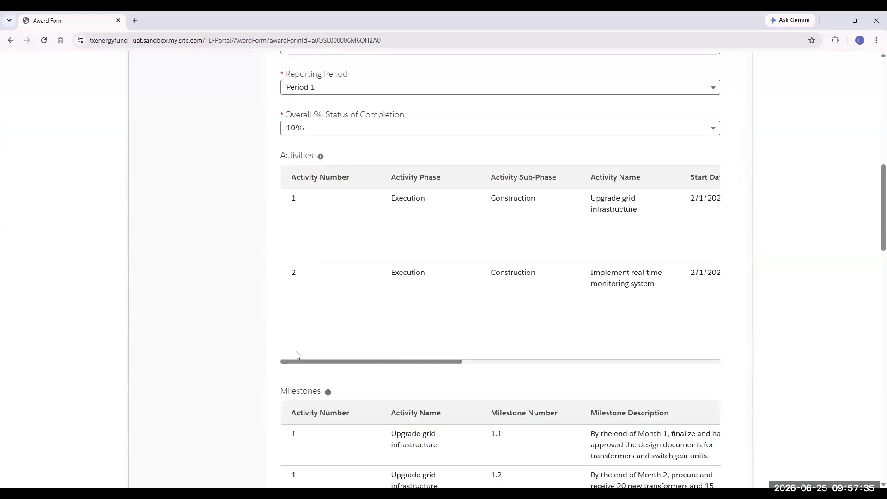
{"action": "scroll", "coordinate": [349, 350], "scroll_direction": "down", "scroll_amount": 1}
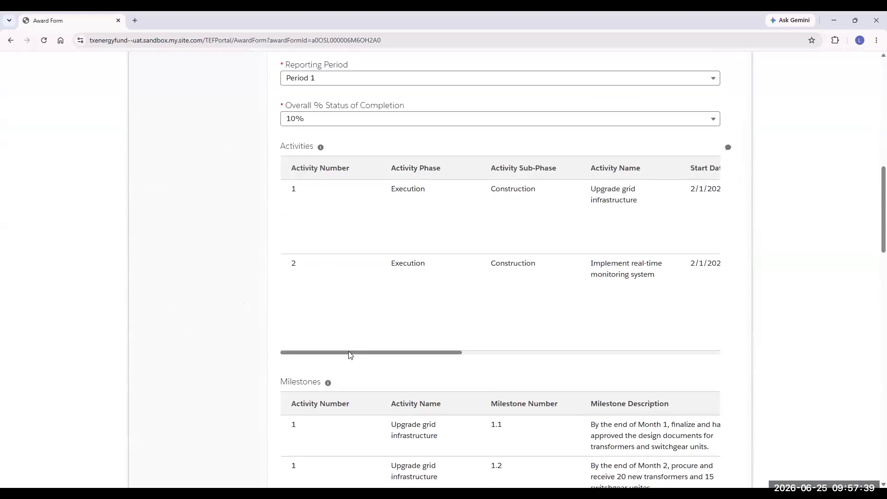
{"action": "left_click_drag", "start_coordinate": [362, 355], "coordinate": [625, 355]}
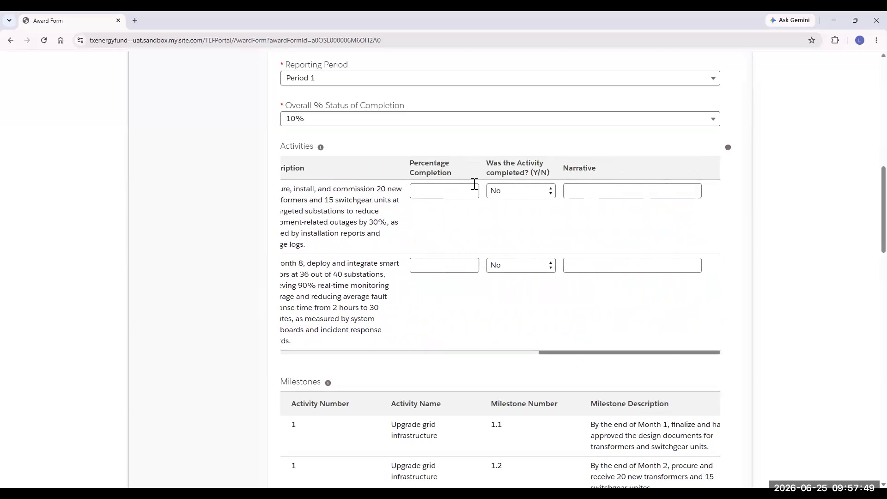
{"action": "left_click", "coordinate": [439, 194]}
{"action": "type", "text": "10%"}
{"action": "key", "text": "Tab"}
{"action": "key", "text": "Tab"}
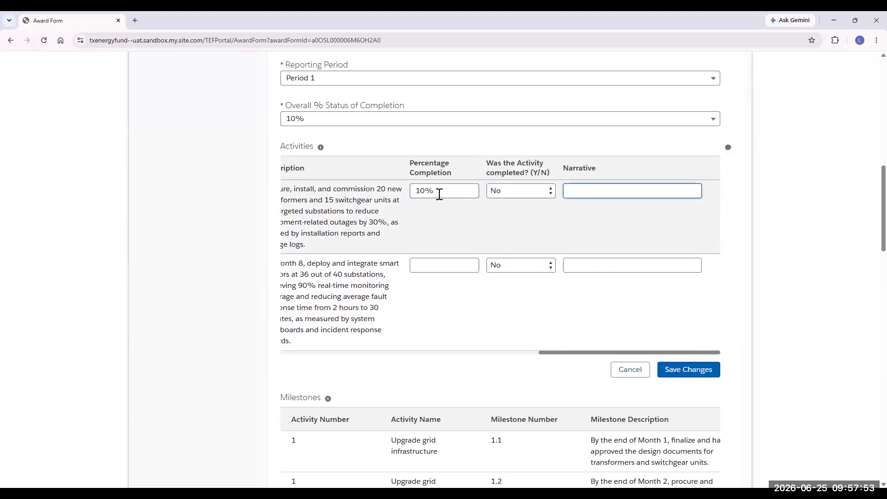
{"action": "type", "text": "Test"}
Set activity 2's Percentage Completion to 10% and Narrative to Test, and save the Activities table changes.
{"action": "key", "text": "Tab"}
{"action": "type", "text": "10%"}
{"action": "key", "text": "Tab"}
{"action": "key", "text": "Tab"}
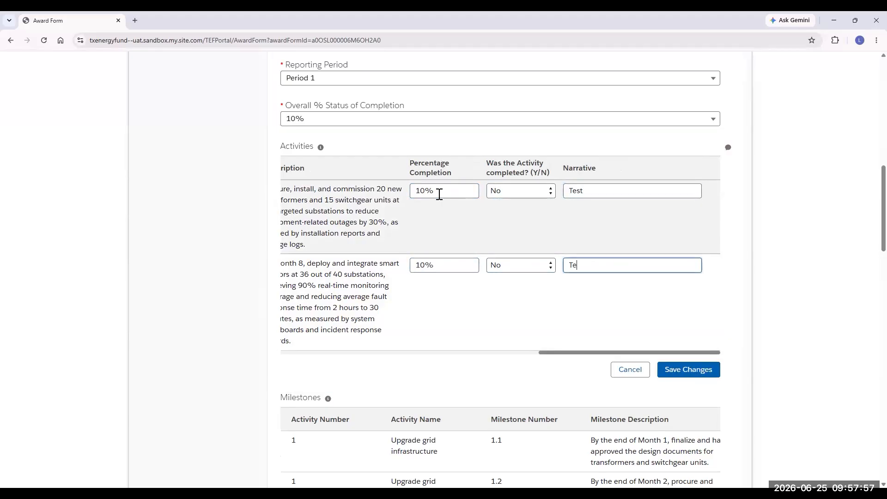
{"action": "type", "text": "Test"}
{"action": "left_click", "coordinate": [701, 371]}
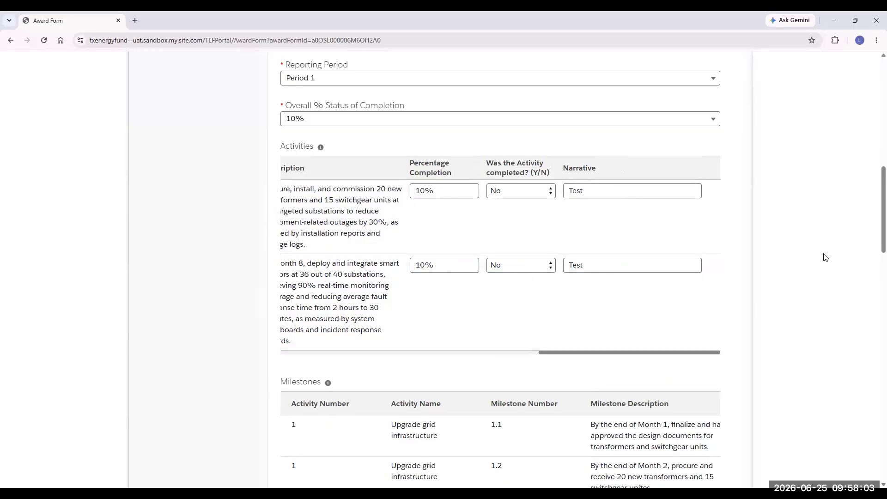
In the Milestones table, set milestone 1.1's Percentage Completion to 10% and its Narrative to Test.
{"action": "scroll", "coordinate": [826, 257], "scroll_direction": "down", "scroll_amount": 6}
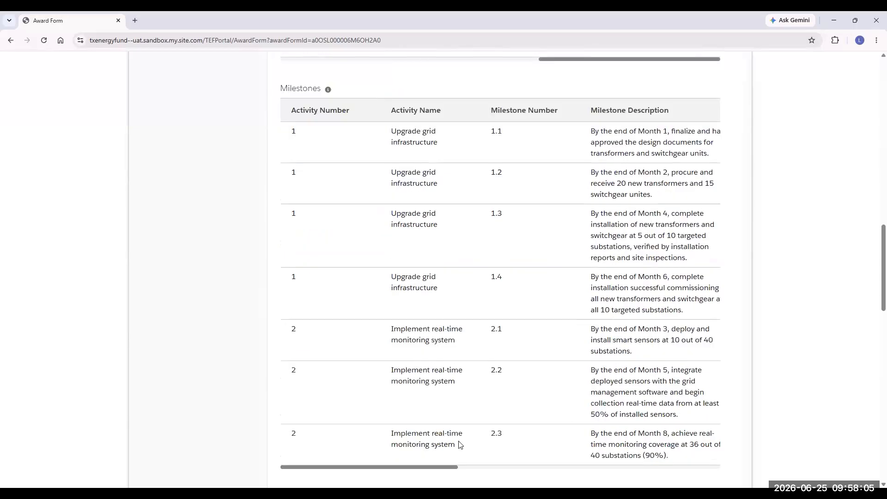
{"action": "scroll", "coordinate": [443, 441], "scroll_direction": "down", "scroll_amount": 1}
{"action": "scroll", "coordinate": [471, 441], "scroll_direction": "right", "scroll_amount": 2}
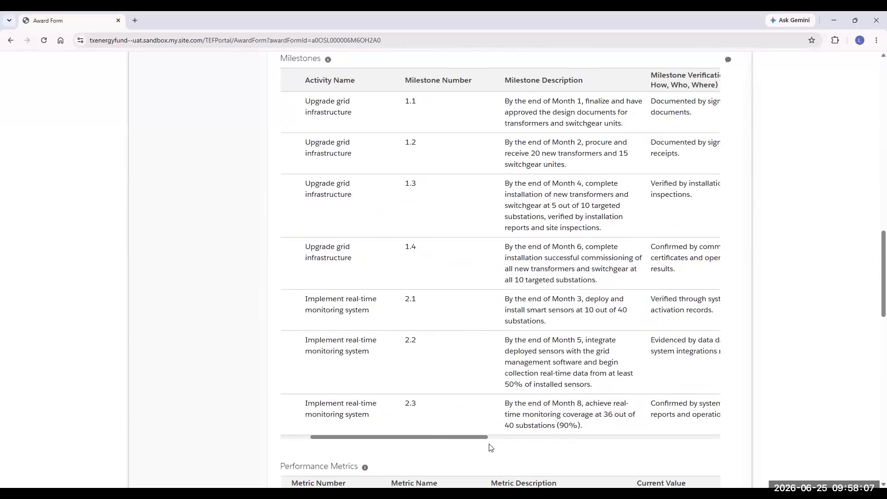
{"action": "scroll", "coordinate": [491, 447], "scroll_direction": "right", "scroll_amount": 4}
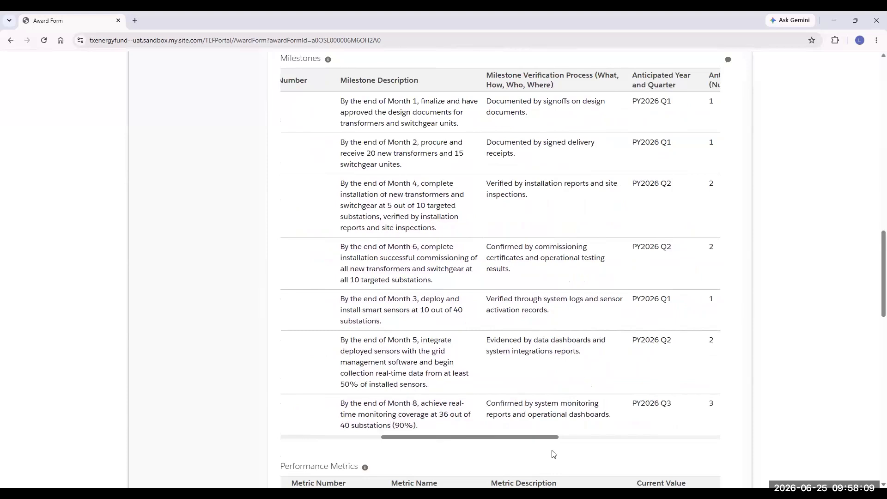
{"action": "scroll", "coordinate": [554, 454], "scroll_direction": "right", "scroll_amount": 4}
{"action": "scroll", "coordinate": [624, 452], "scroll_direction": "right", "scroll_amount": 5}
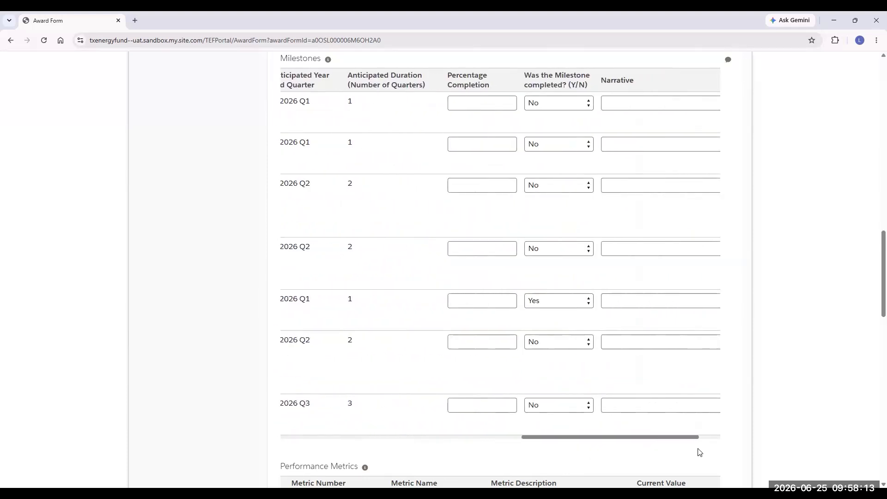
{"action": "scroll", "coordinate": [700, 452], "scroll_direction": "right", "scroll_amount": 1}
{"action": "left_click", "coordinate": [465, 105]}
{"action": "type", "text": "10"}
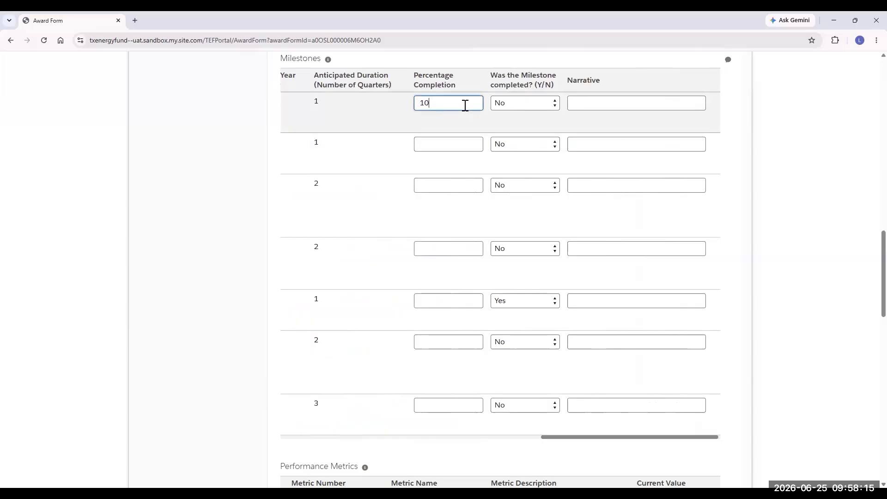
{"action": "key", "text": "Tab"}
{"action": "type", "text": "TEst"}
{"action": "type", "text": "st"}
{"action": "key", "text": "Tab"}
Set milestone 1.2's Percentage Completion to 10% and its Narrative to Test.
{"action": "type", "text": "10"}
{"action": "key", "text": "Tab"}
{"action": "key", "text": "Tab"}
{"action": "type", "text": "TE"}
{"action": "key", "text": "BackSpace"}
{"action": "type", "text": "est"}
{"action": "key", "text": "Tab"}
Set milestone 1.3's Percentage Completion to 10% and its Narrative to Test.
{"action": "type", "text": "10"}
{"action": "key", "text": "Tab"}
{"action": "key", "text": "Tab"}
{"action": "type", "text": "Test"}
{"action": "key", "text": "Tab"}
Set milestone 1.4's Percentage Completion to 10% and its Narrative to Test.
{"action": "type", "text": "10"}
{"action": "key", "text": "Tab"}
{"action": "key", "text": "Tab"}
{"action": "type", "text": "T"}
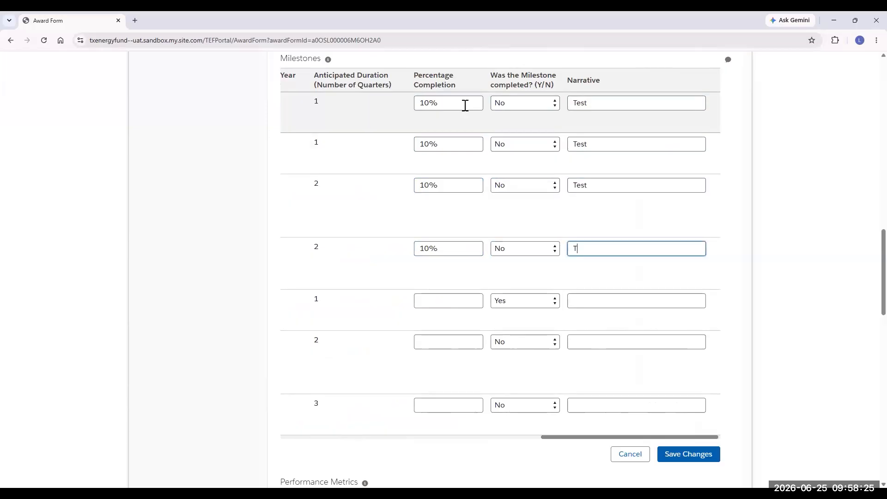
{"action": "type", "text": "est"}
{"action": "key", "text": "Tab"}
Set milestone 2.1's Percentage Completion to 10% and its Narrative to Test.
{"action": "type", "text": "10"}
{"action": "key", "text": "Tab"}
{"action": "key", "text": "Tab"}
{"action": "key", "text": "Tab"}
Set milestone 2.2's Percentage Completion to 10% and its Narrative to Test.
{"action": "type", "text": "Tet"}
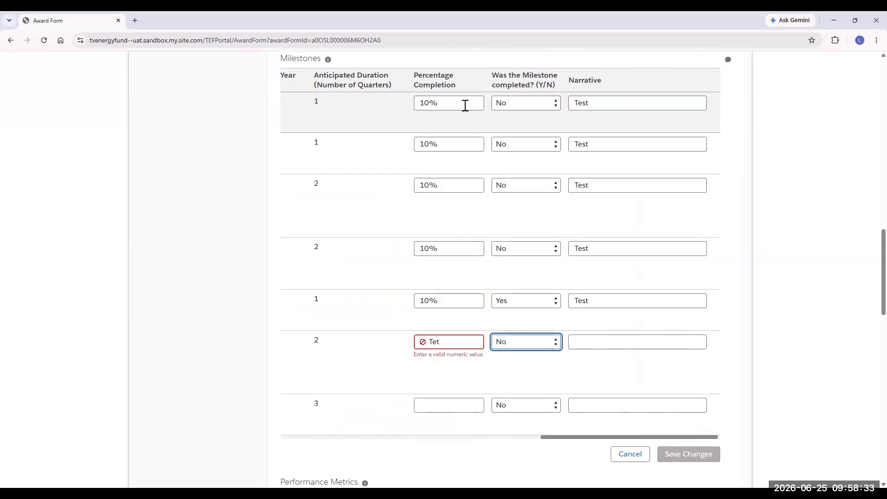
{"action": "key", "text": "shift+Tab"}
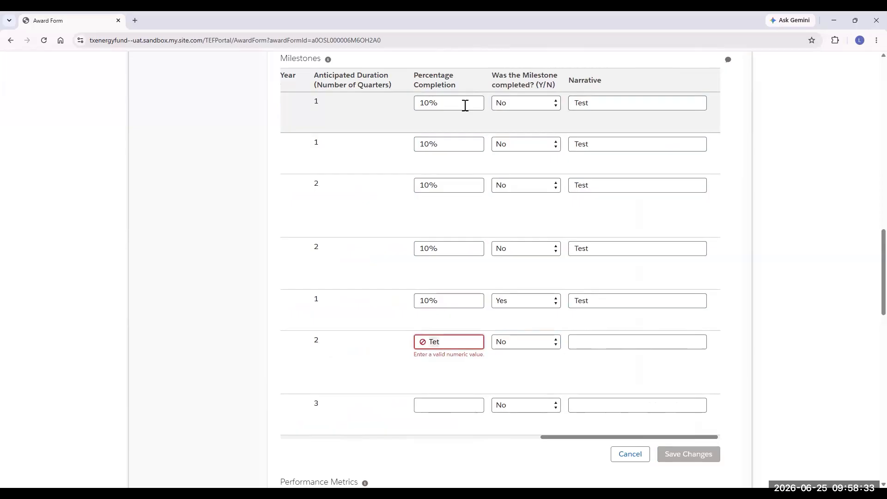
{"action": "type", "text": "10%"}
{"action": "key", "text": "Tab"}
{"action": "key", "text": "Tab"}
{"action": "type", "text": "Test"}
{"action": "key", "text": "Tab"}
Set milestone 2.3's Percentage Completion to 10% and Narrative to Test, and save the Milestones table changes.
{"action": "type", "text": "1"}
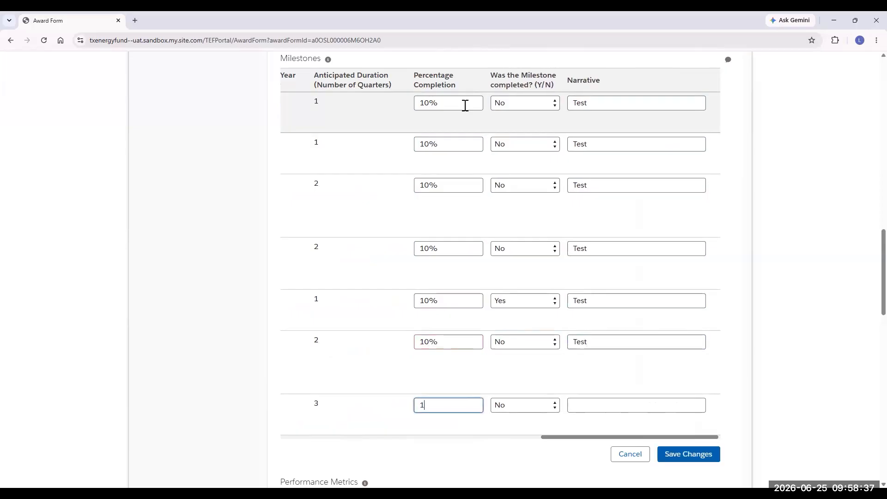
{"action": "type", "text": "0%"}
{"action": "key", "text": "Tab"}
{"action": "key", "text": "Tab"}
{"action": "type", "text": "Test"}
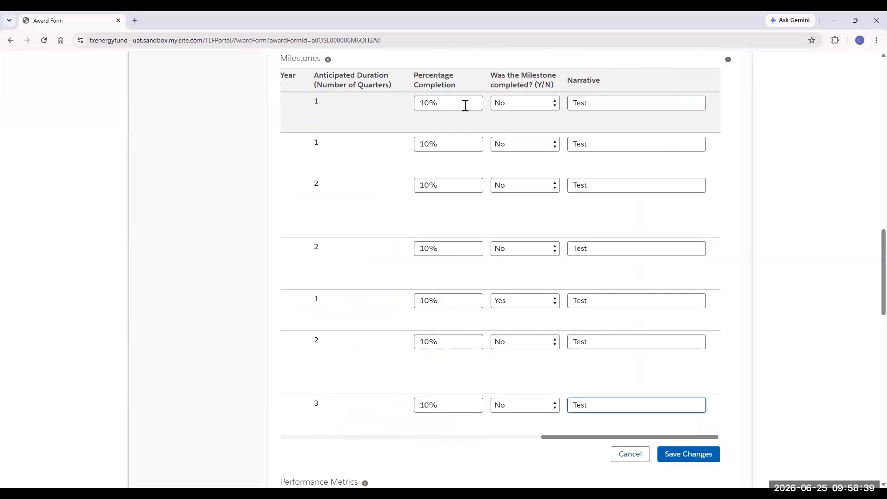
{"action": "left_click", "coordinate": [697, 454]}
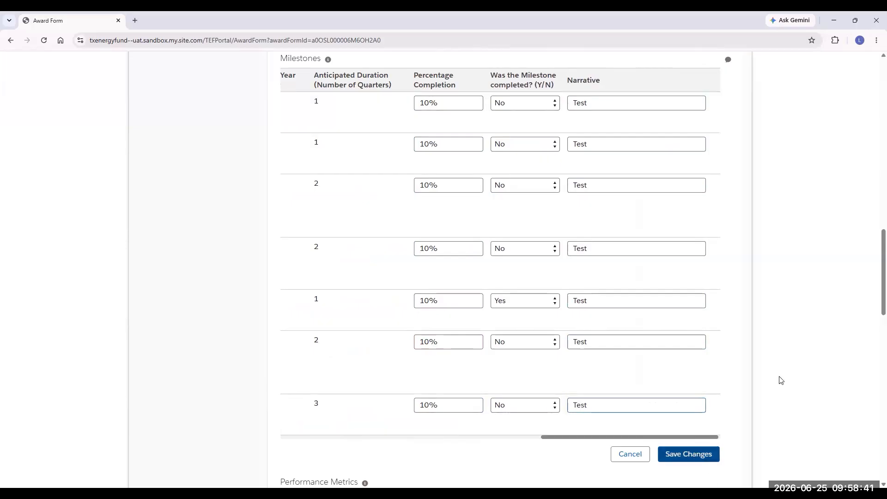
In the Performance Metrics table, set the Grid Outages metric's New Current Value to 2 and its Narrative to Test.
{"action": "scroll", "coordinate": [785, 378], "scroll_direction": "down", "scroll_amount": 5}
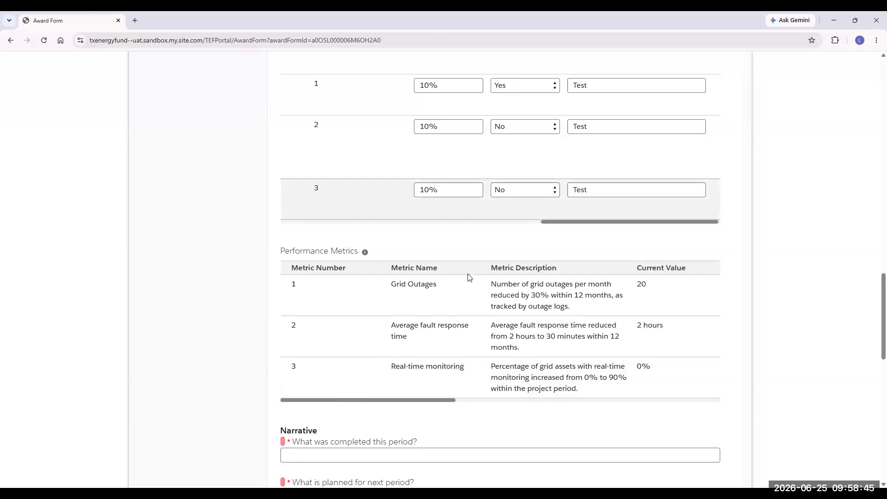
{"action": "left_click_drag", "start_coordinate": [421, 401], "coordinate": [608, 396]}
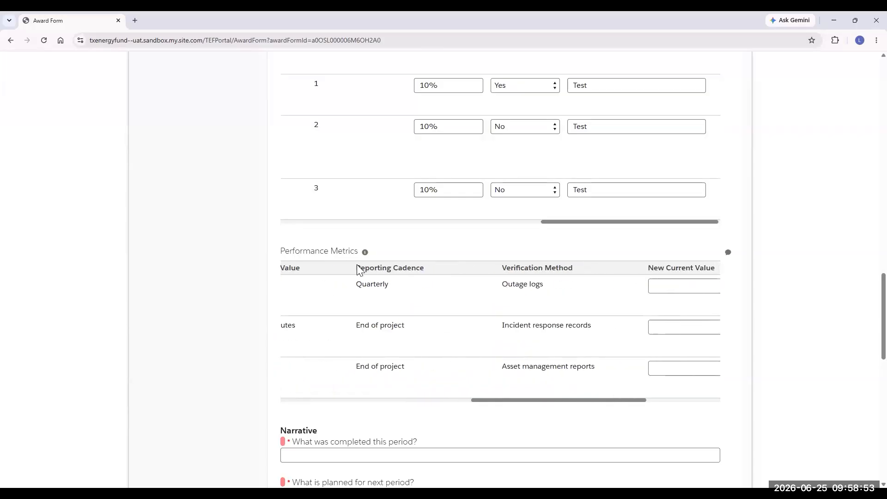
{"action": "left_click_drag", "start_coordinate": [531, 400], "coordinate": [612, 398]}
{"action": "left_click", "coordinate": [513, 285]}
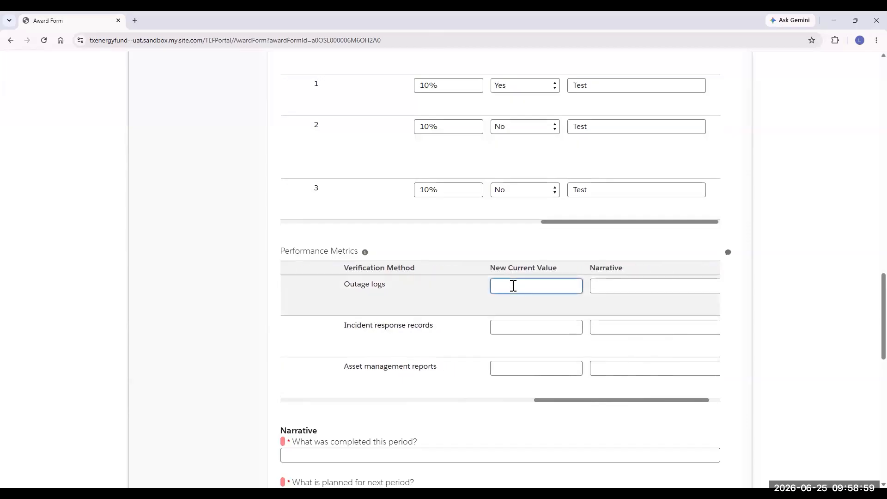
{"action": "type", "text": "2"}
{"action": "key", "text": "Tab"}
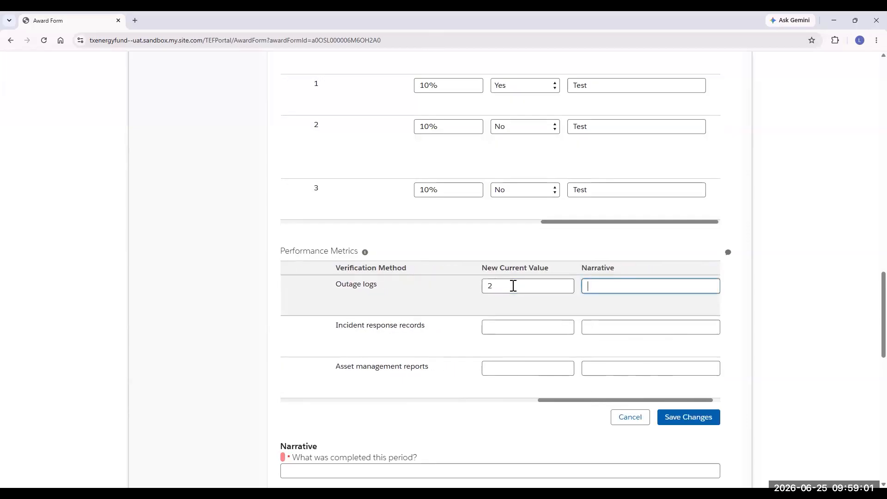
{"action": "type", "text": "TEst"}
{"action": "key", "text": "BackSpace"}
{"action": "key", "text": "BackSpace"}
{"action": "key", "text": "BackSpace"}
{"action": "type", "text": "est"}
{"action": "key", "text": "Tab"}
Enter N/A for metric 2's New Current Value and Narrative and metric 3's New Current Value, and save the Performance Metrics changes.
{"action": "type", "text": "N/A"}
{"action": "key", "text": "Tab"}
{"action": "type", "text": "N/A"}
{"action": "key", "text": "Tab"}
{"action": "type", "text": "N/A"}
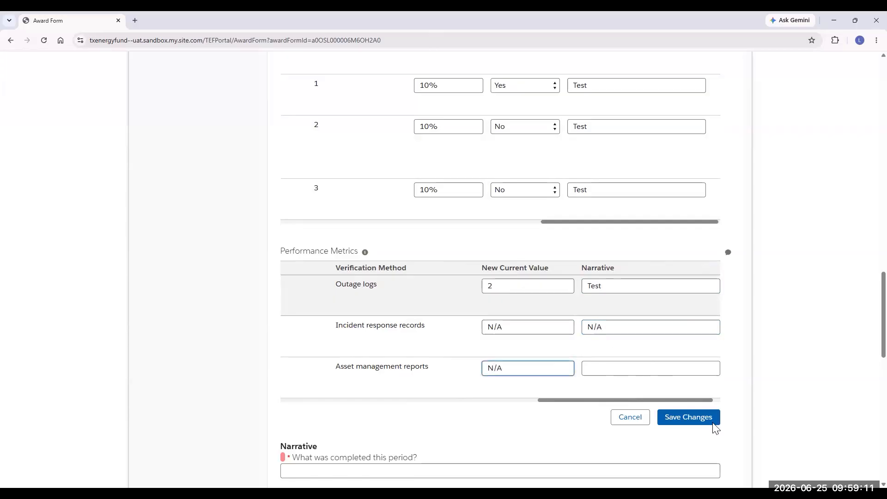
{"action": "left_click", "coordinate": [687, 419]}
In the Narrative section, answer what was completed this period with "Procured a vendor".
{"action": "scroll", "coordinate": [782, 372], "scroll_direction": "down", "scroll_amount": 5}
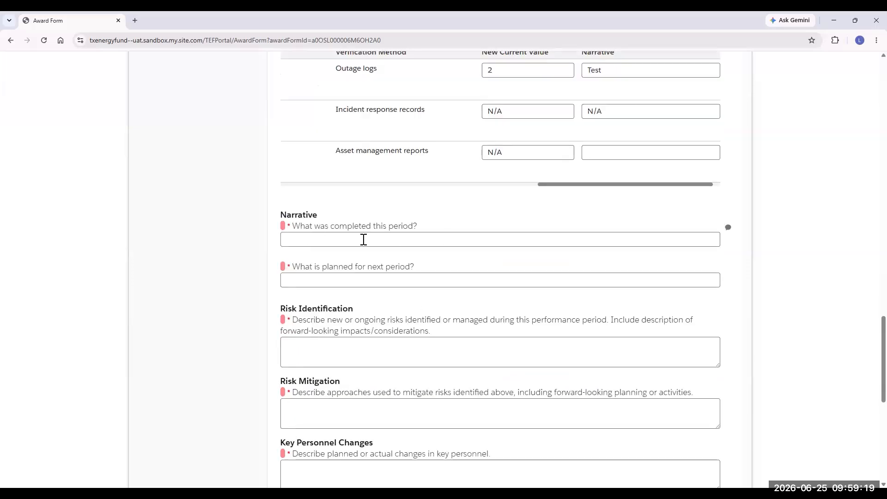
{"action": "left_click", "coordinate": [338, 244]}
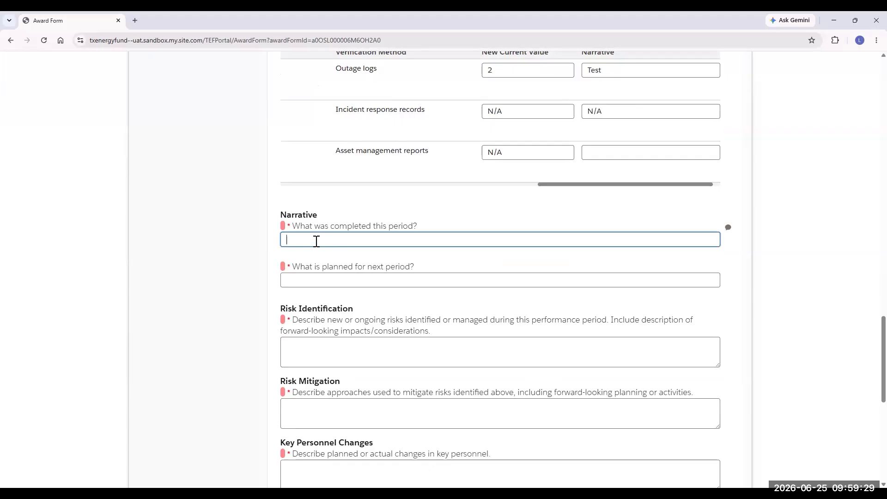
{"action": "type", "text": "Procured a vendor"}
{"action": "key", "text": "Tab"}
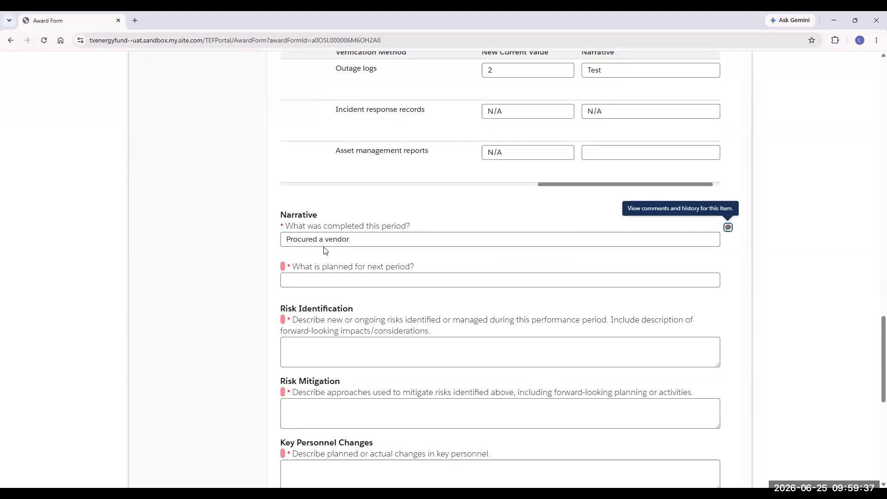
Answer what is planned for next period with "Vendor to install poles".
{"action": "left_click", "coordinate": [330, 280]}
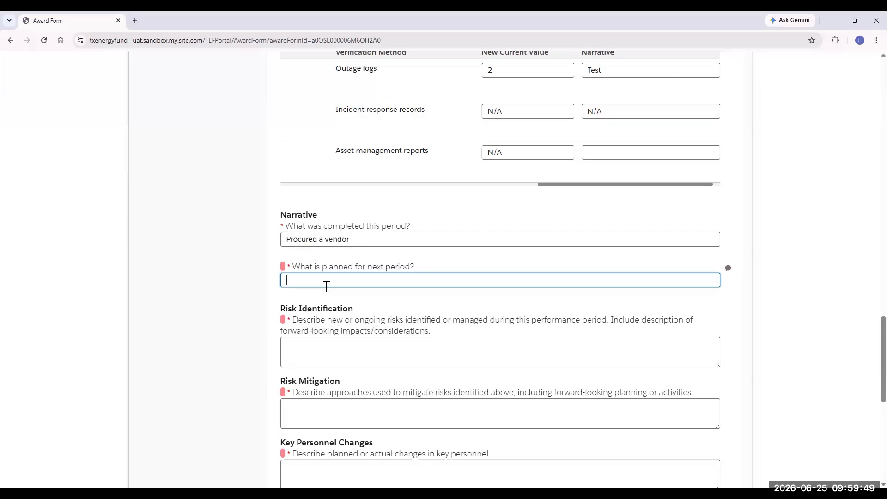
{"action": "type", "text": "Vednor t"}
{"action": "key", "text": "BackSpace"}
{"action": "key", "text": "BackSpace"}
{"action": "key", "text": "BackSpace"}
{"action": "key", "text": "BackSpace"}
{"action": "key", "text": "BackSpace"}
{"action": "key", "text": "BackSpace"}
{"action": "type", "text": "ndot"}
{"action": "type", "text": "r to install pole"}
{"action": "type", "text": "s"}
{"action": "key", "text": "Tab"}
Enter N/A for both Risk Identification and Risk Mitigation.
{"action": "left_click", "coordinate": [318, 344]}
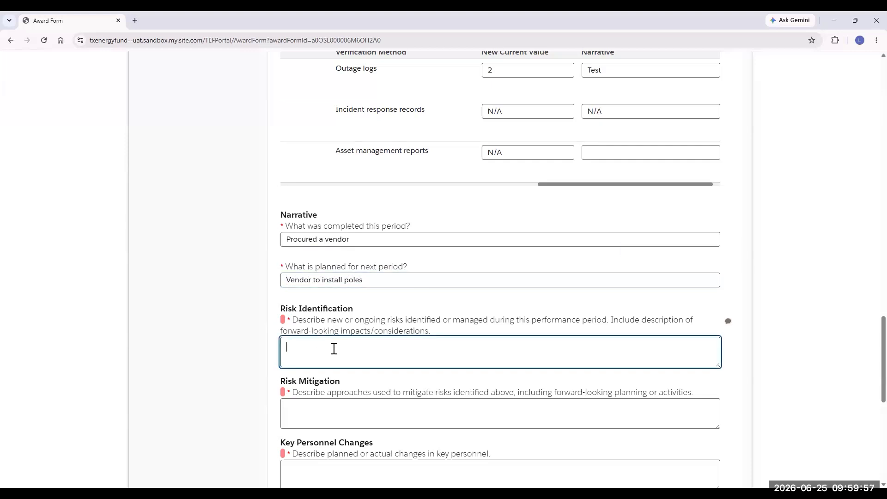
{"action": "left_click", "coordinate": [232, 347]}
{"action": "scroll", "coordinate": [232, 346], "scroll_direction": "down", "scroll_amount": 5}
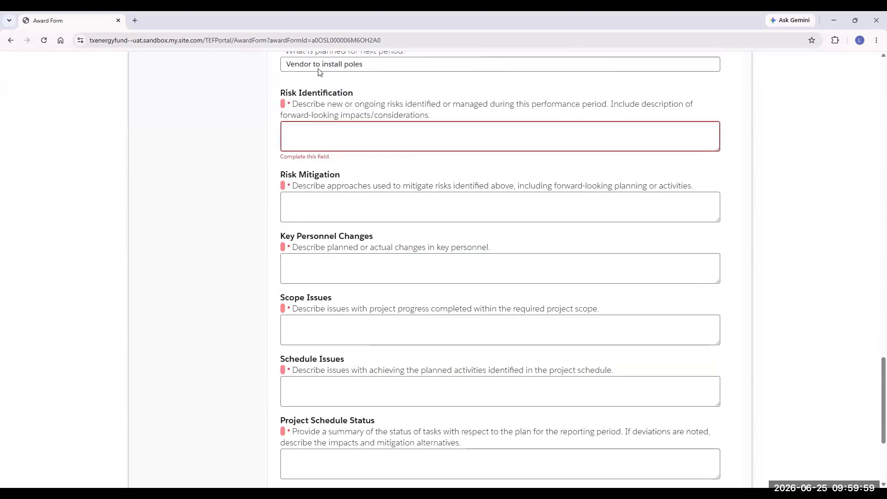
{"action": "key", "text": "Tab"}
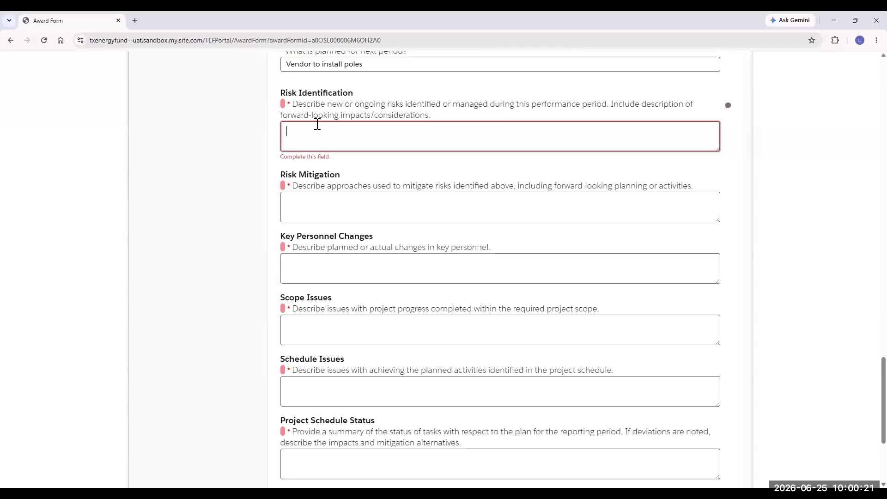
{"action": "type", "text": "N/A"}
{"action": "key", "text": "Tab"}
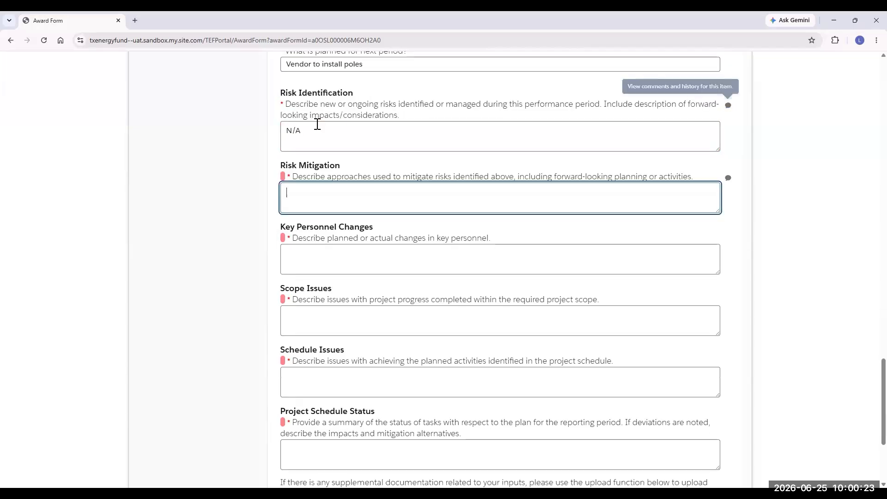
{"action": "type", "text": "N/A"}
{"action": "key", "text": "Tab"}
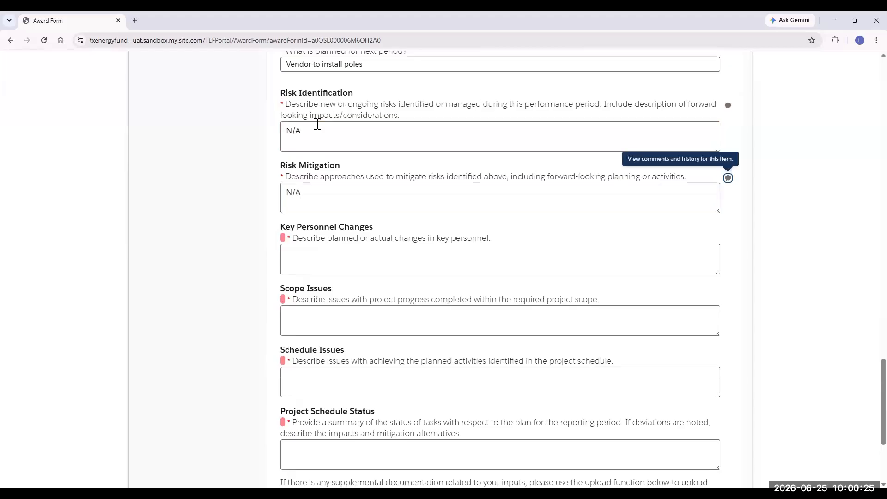
{"action": "key", "text": "Tab"}
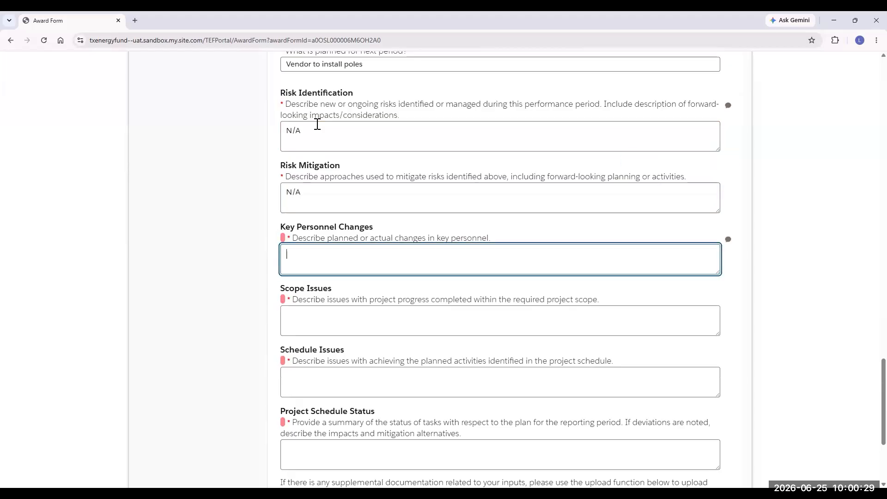
Enter N/A for both Key Personnel Changes and Scope Issues.
{"action": "type", "text": "N/A"}
{"action": "key", "text": "Tab"}
{"action": "key", "text": "Tab"}
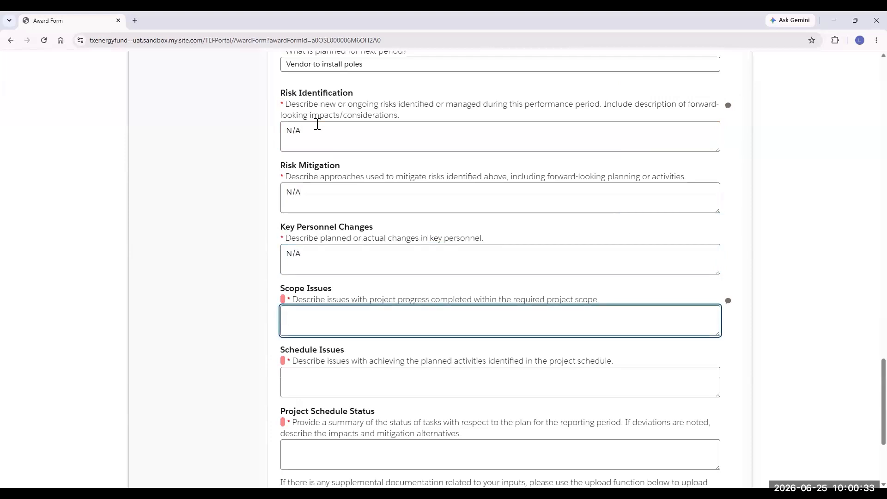
{"action": "type", "text": "N/A"}
{"action": "key", "text": "Tab"}
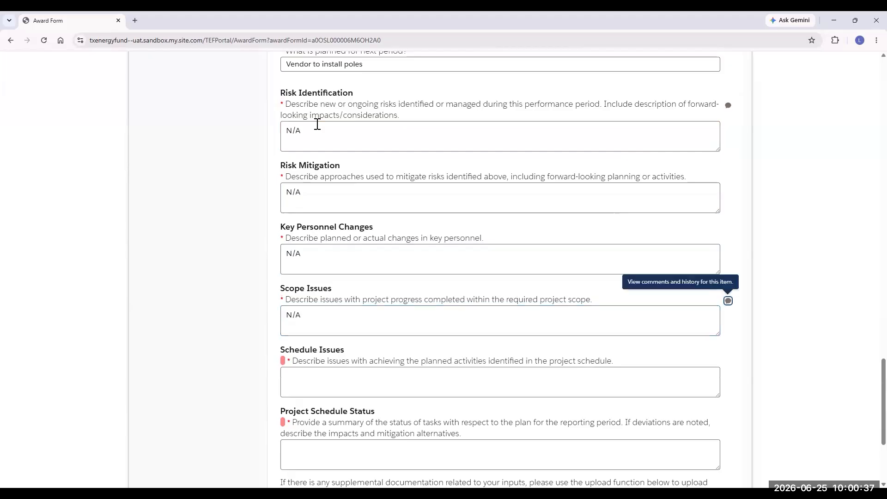
{"action": "key", "text": "Tab"}
Enter N/A for both Schedule Issues and Project Schedule Status.
{"action": "type", "text": "N/A"}
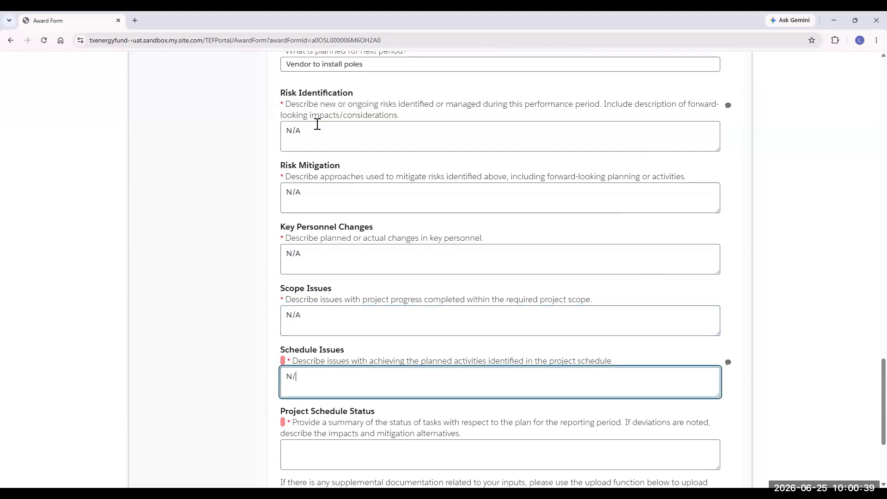
{"action": "key", "text": "Tab"}
{"action": "key", "text": "Tab"}
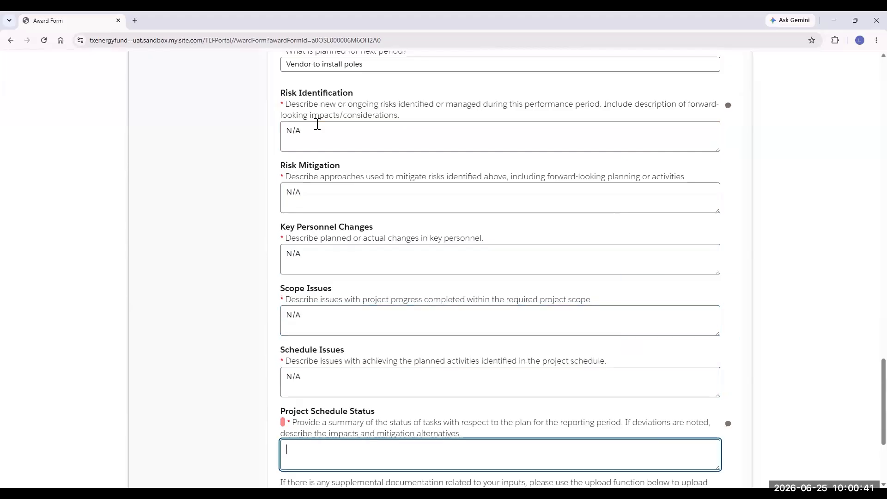
{"action": "type", "text": "N/"}
{"action": "type", "text": "/"}
{"action": "type", "text": "A"}
{"action": "scroll", "coordinate": [257, 383], "scroll_direction": "down", "scroll_amount": 2}
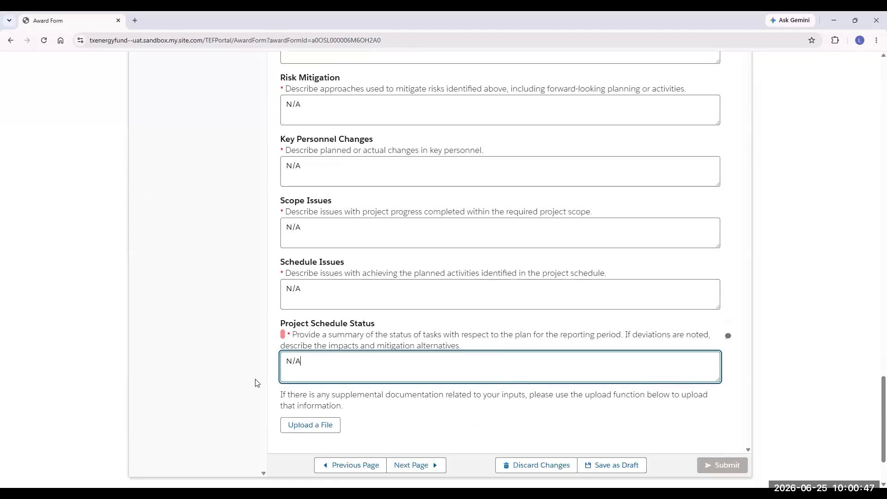
{"action": "scroll", "coordinate": [257, 383], "scroll_direction": "down", "scroll_amount": 2}
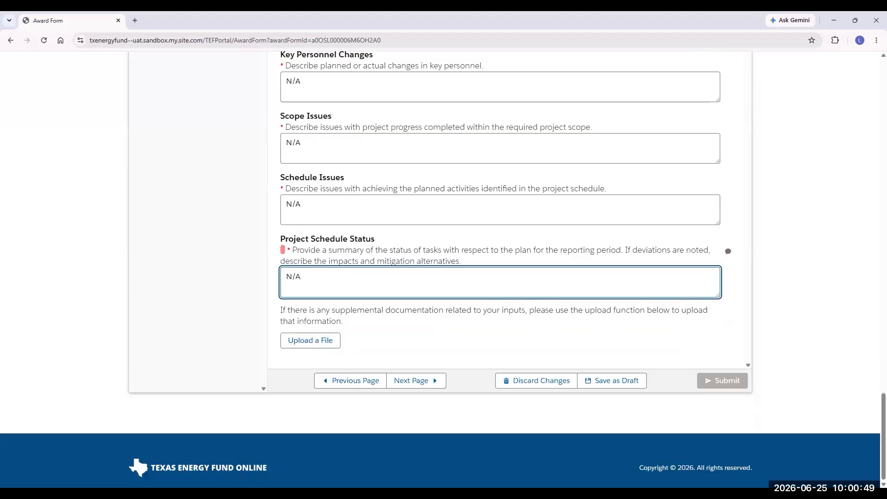